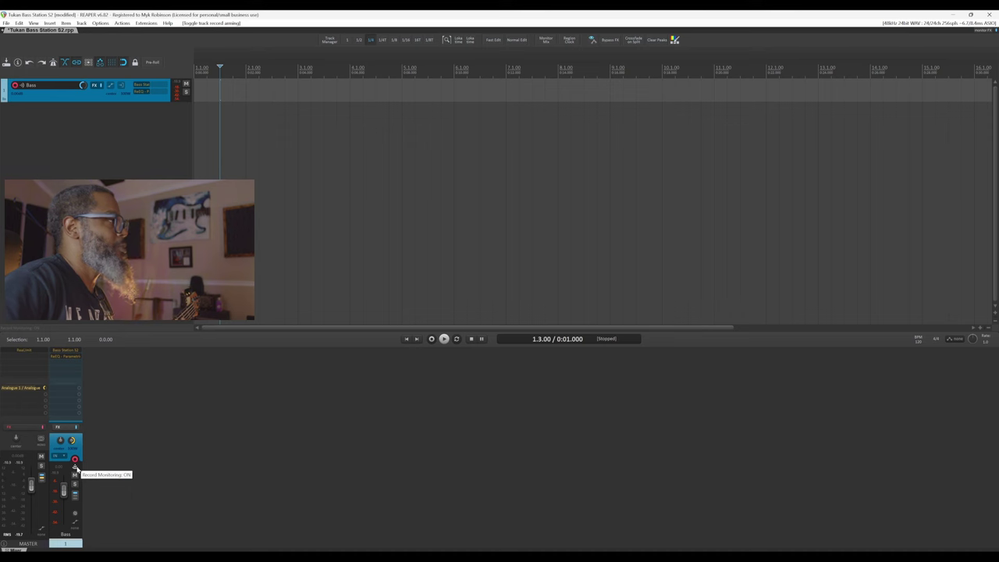
- Open the Bass Station S2 plugin on the Bass track and take it out of bypass
left_click(71, 355)
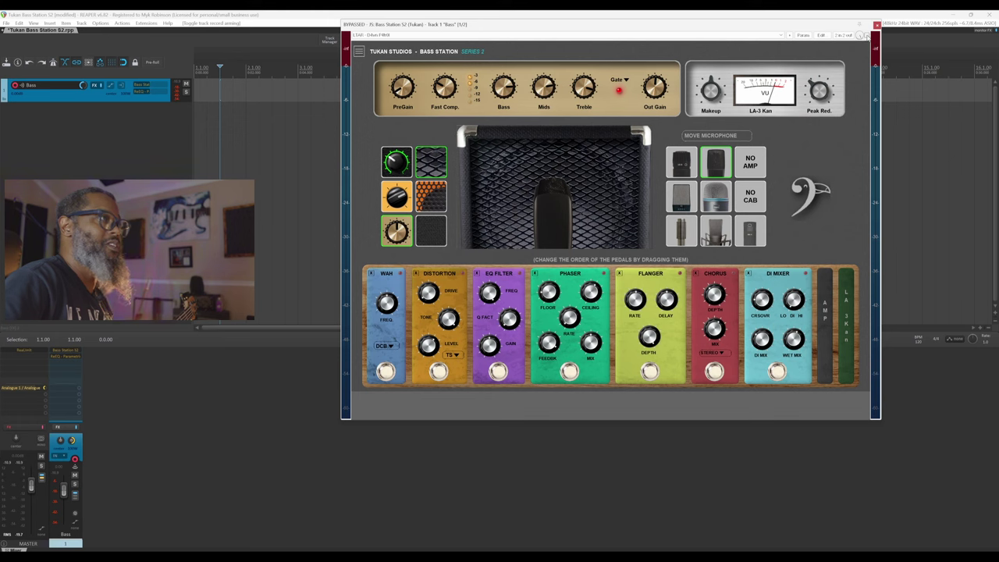
left_click(866, 36)
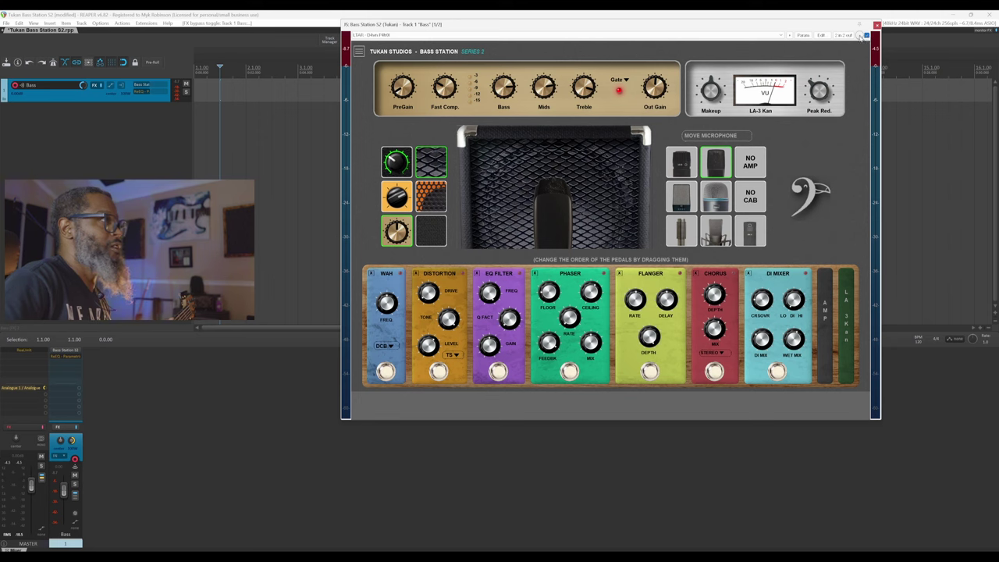
- Review the plugin's scaling options, then shrink the plugin window and enlarge it beyond its original size
left_click(359, 51)
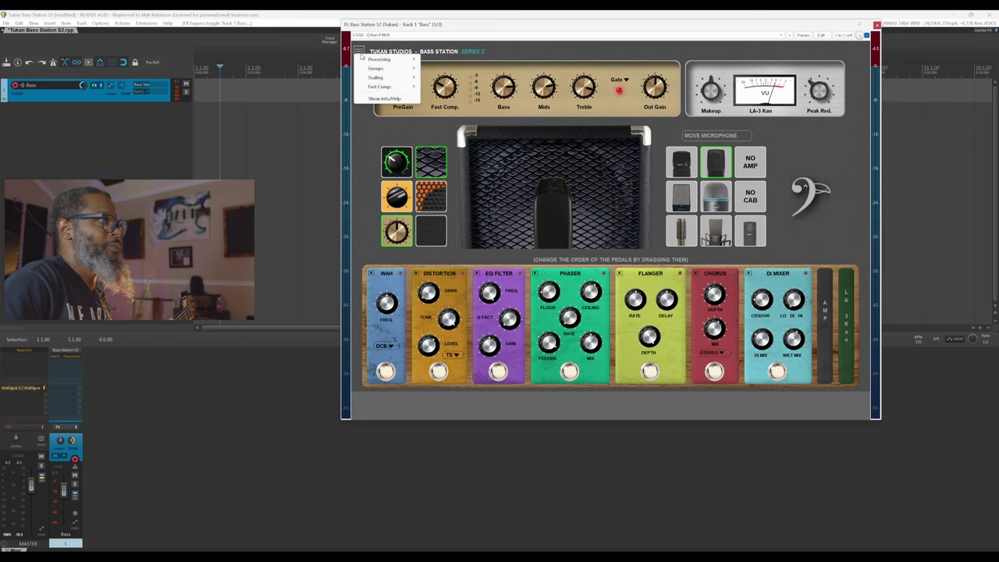
mouse_move(371, 62)
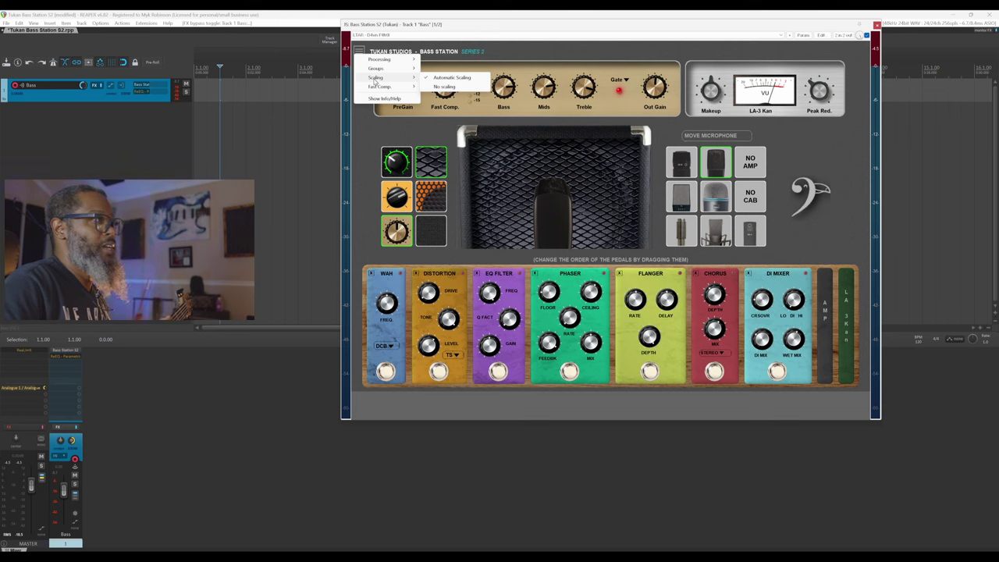
left_click(879, 420)
left_click_drag(882, 420, 751, 322)
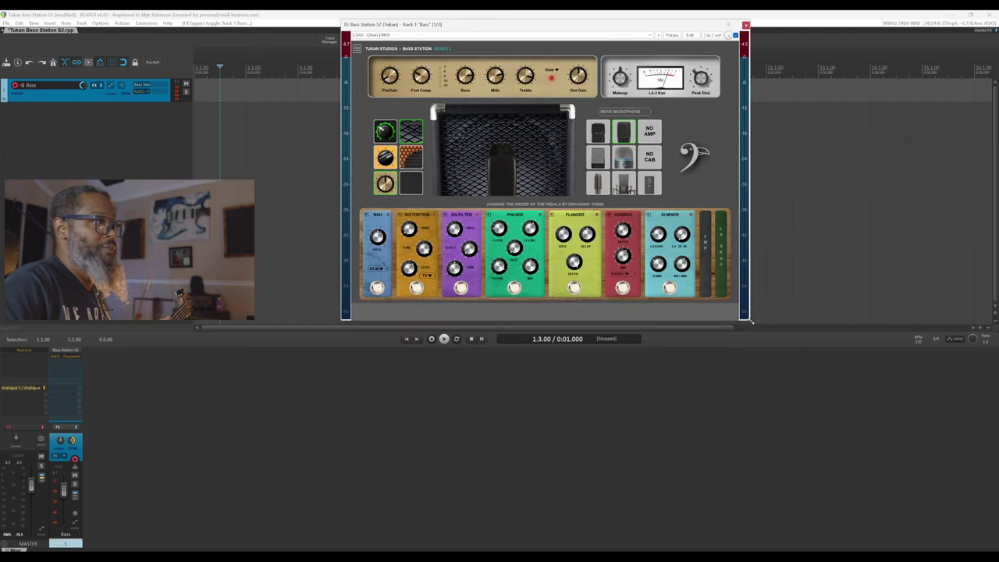
left_click_drag(751, 321, 902, 489)
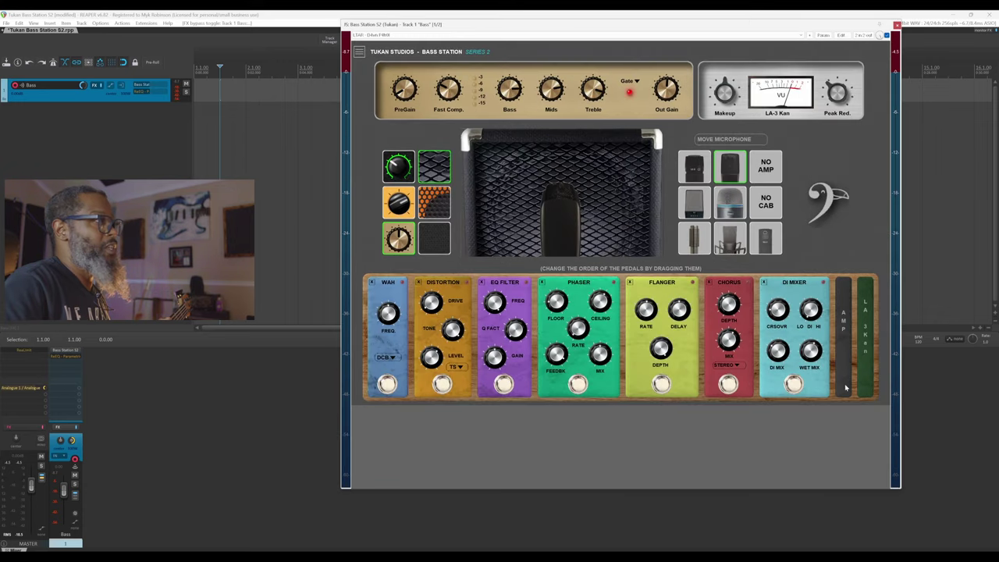
- Examine the plugin's Fast Comp. options for placing the compressor before or after the PreGain
left_click(359, 52)
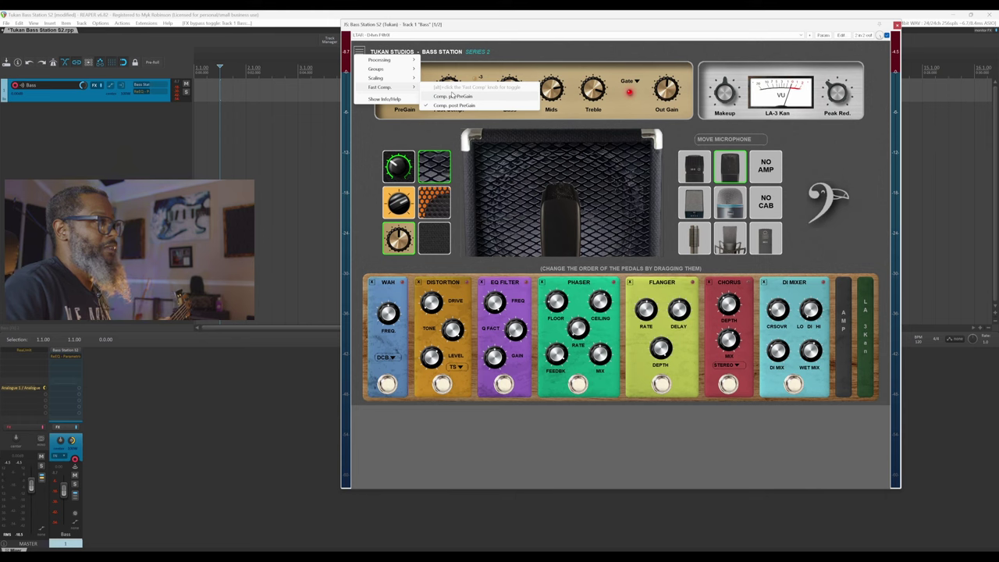
left_click(395, 100)
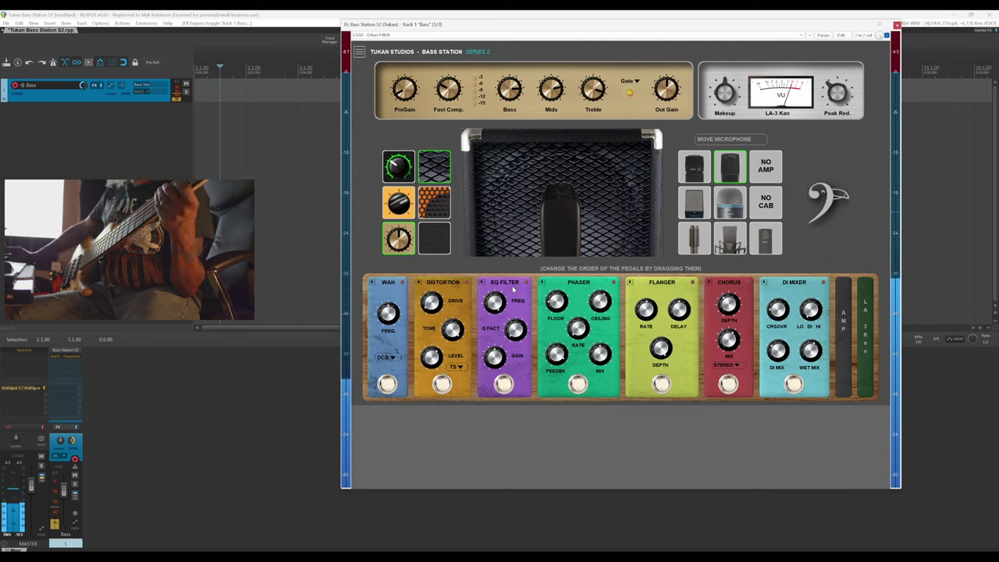
- Audition the black amp with green-ringed knobs, then switch to the orange amp
left_click(396, 166)
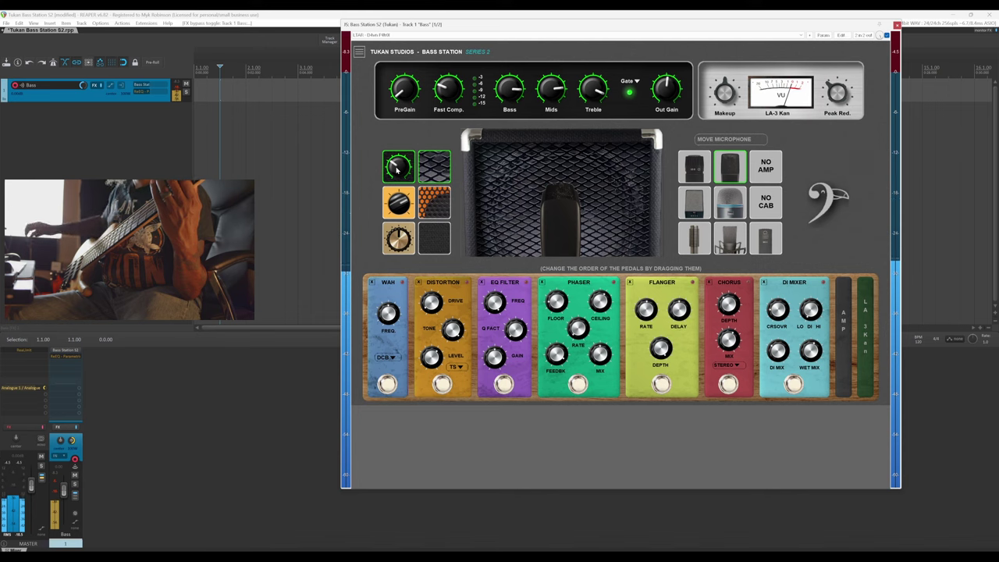
left_click(400, 203)
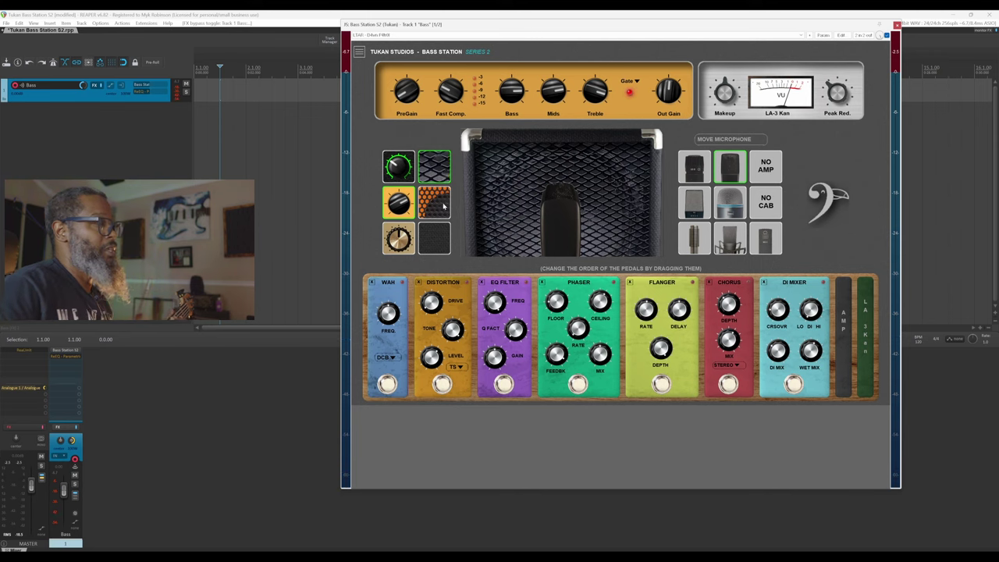
- Audition the orange honeycomb and plain black cabinets, then return to the diamond-grille cabinet
left_click(442, 206)
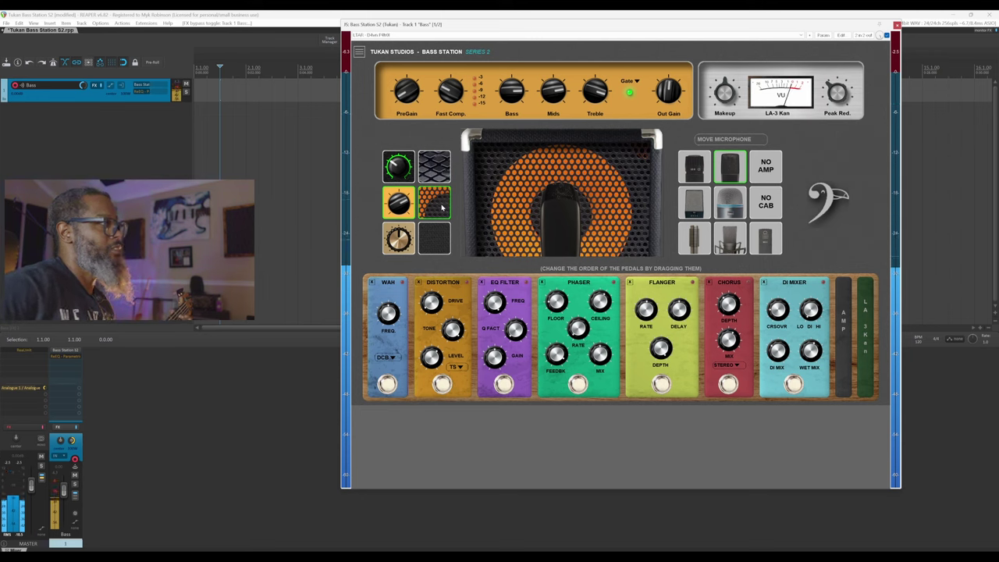
left_click(436, 237)
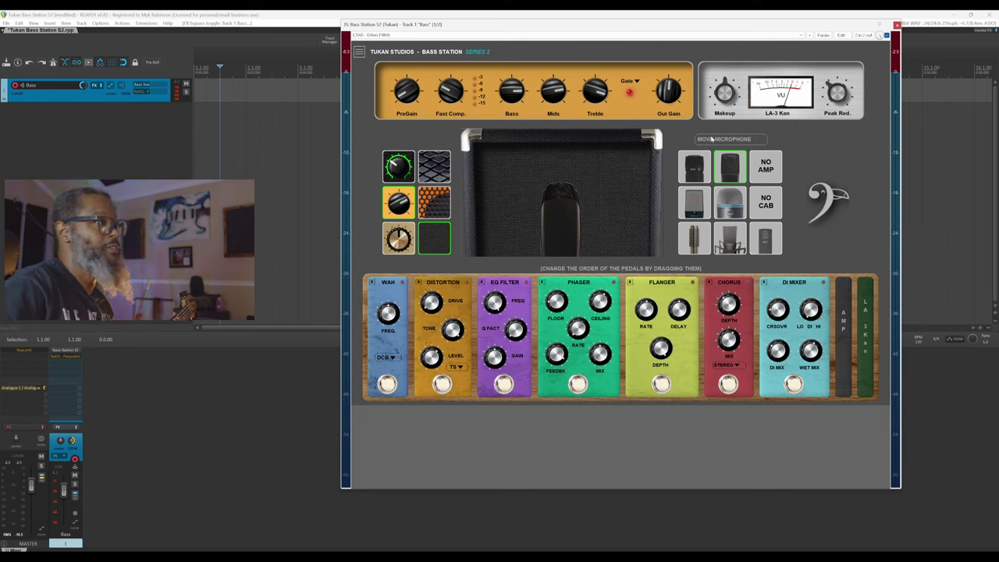
left_click(437, 166)
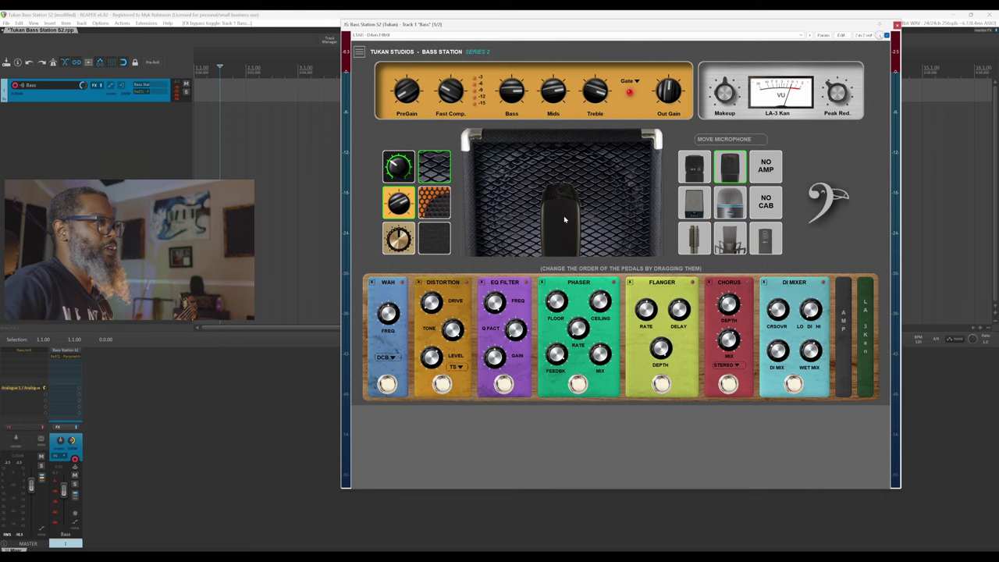
- Compare the current microphone's sound off-centre and back at the speaker's centre
left_click(708, 140)
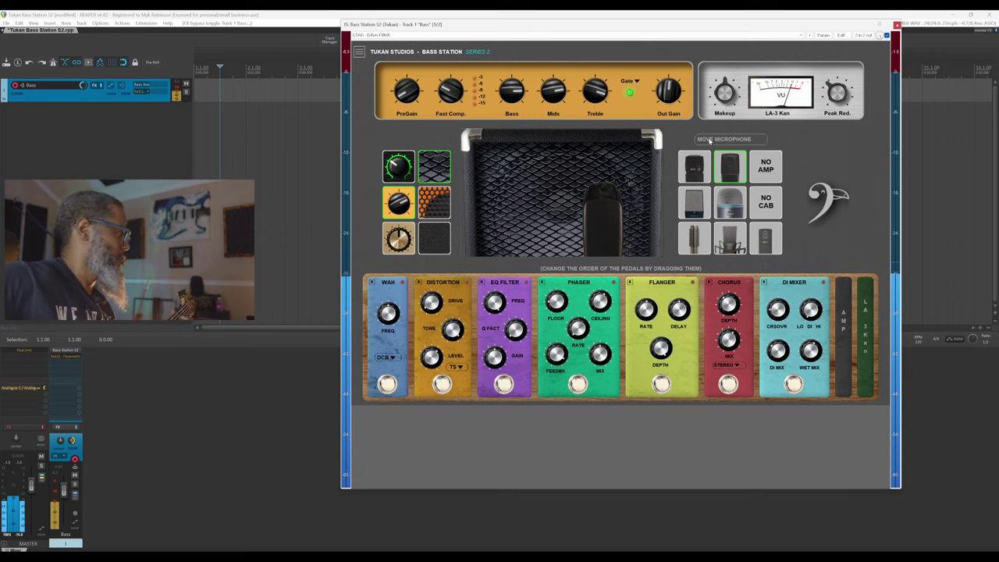
left_click(709, 141)
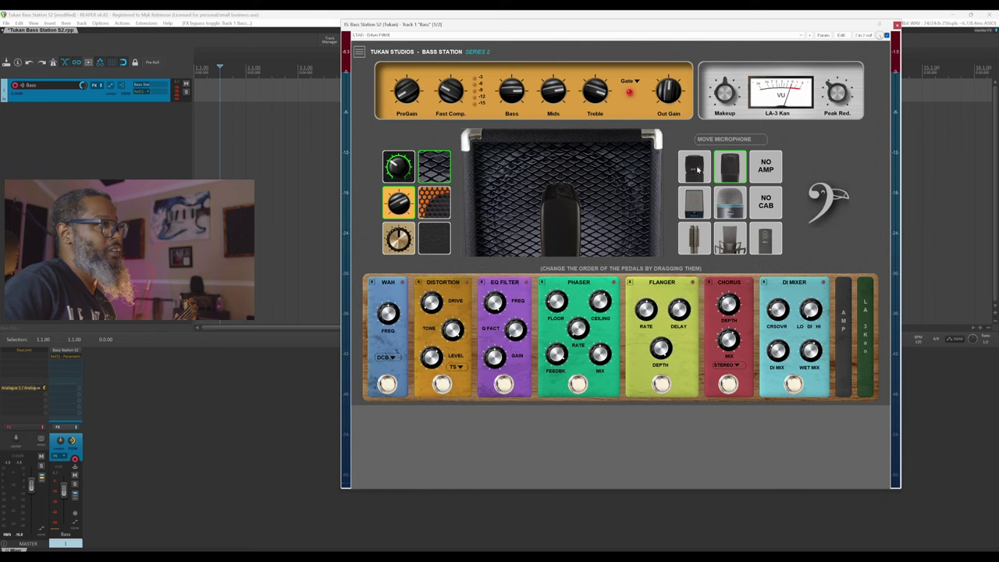
- Audition the first microphone in the grid at the centre and off-centre, and reset the clipped output meters
left_click(695, 170)
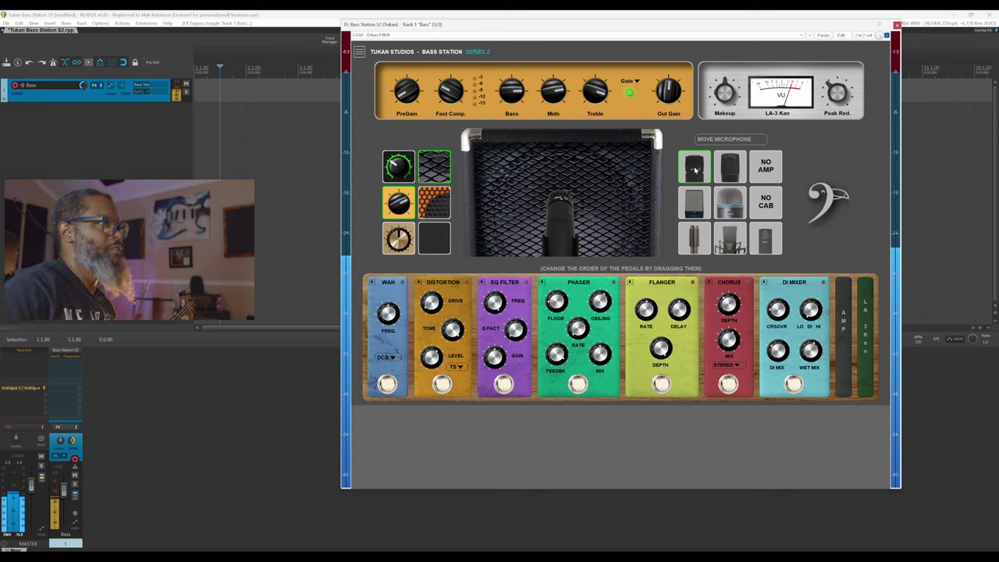
left_click(728, 138)
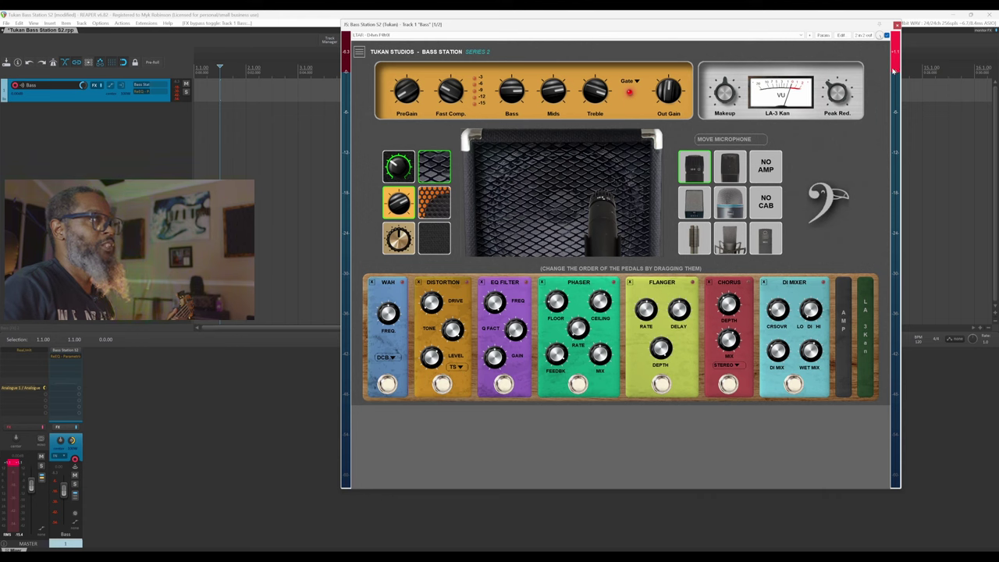
left_click(14, 463)
left_click(897, 54)
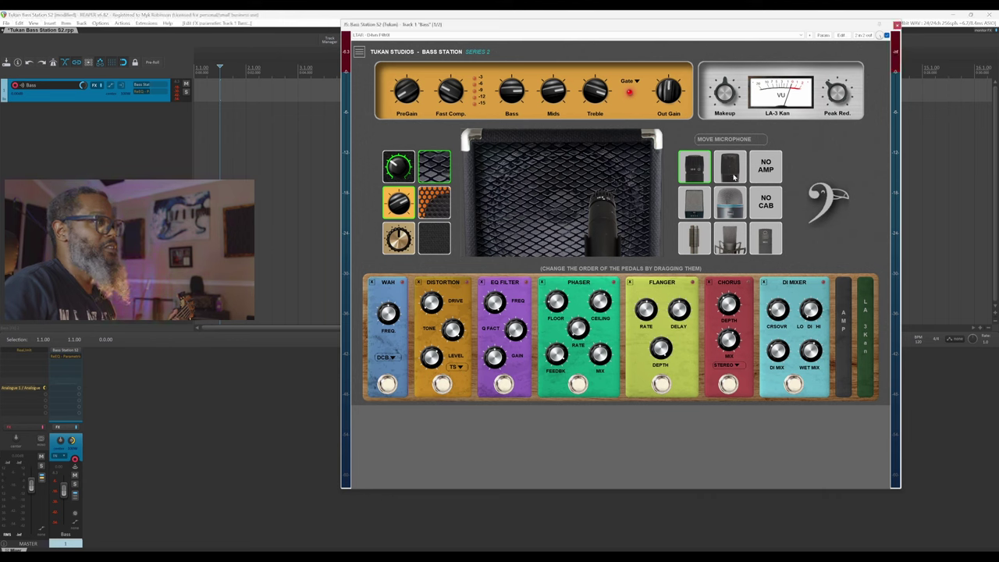
- Audition the tall rectangular microphone below the first one, moving it to the speaker's centre and back off-centre
left_click(693, 204)
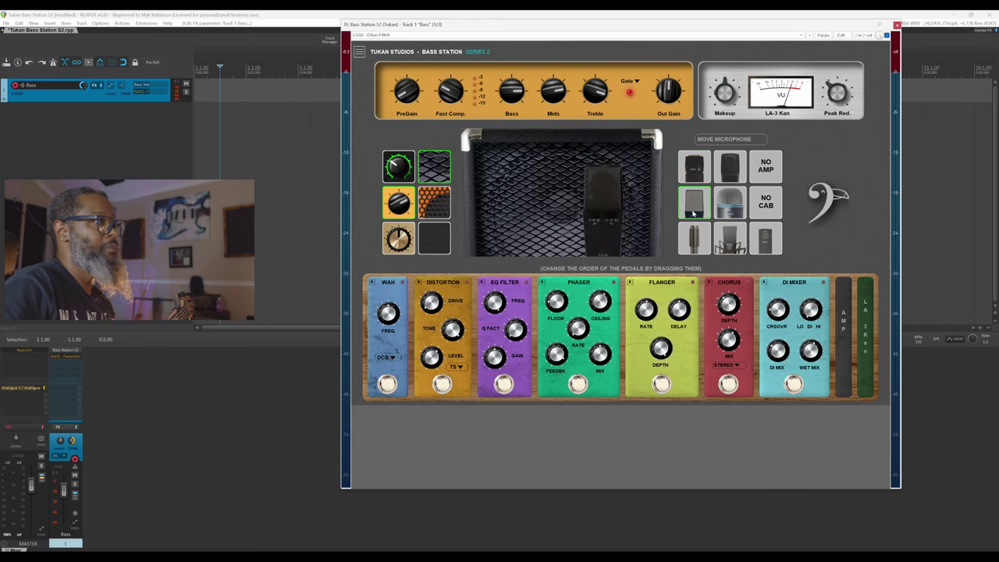
left_click(711, 142)
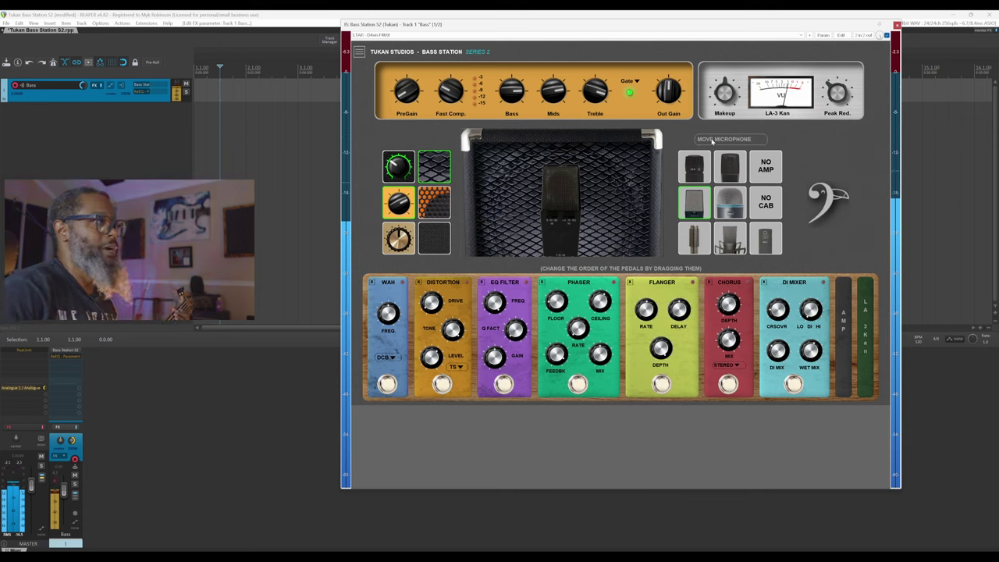
left_click(711, 141)
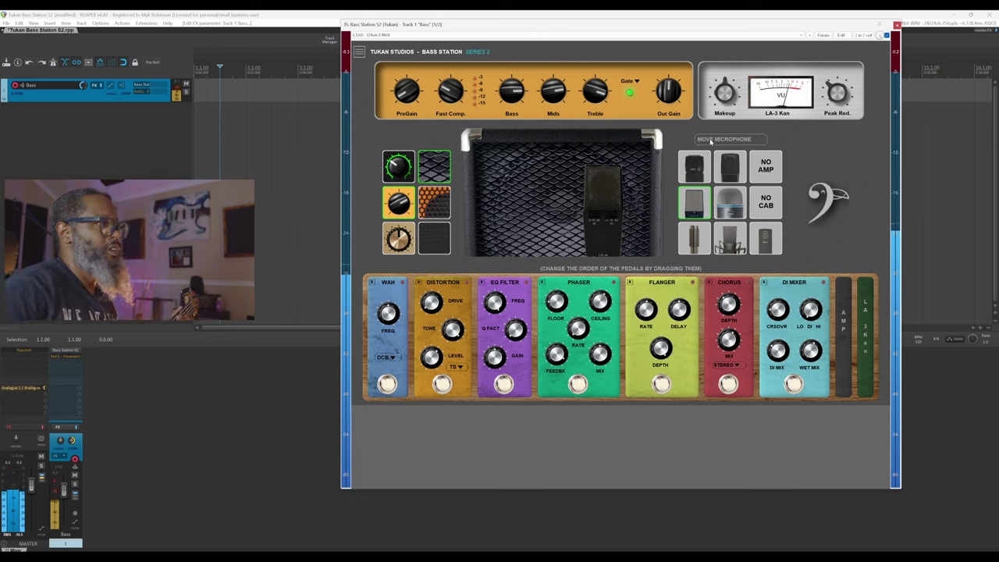
- Audition the egg-shaped kick-drum microphone off-centre and at the centre, and reset the plugin's clipped output meter
left_click(720, 200)
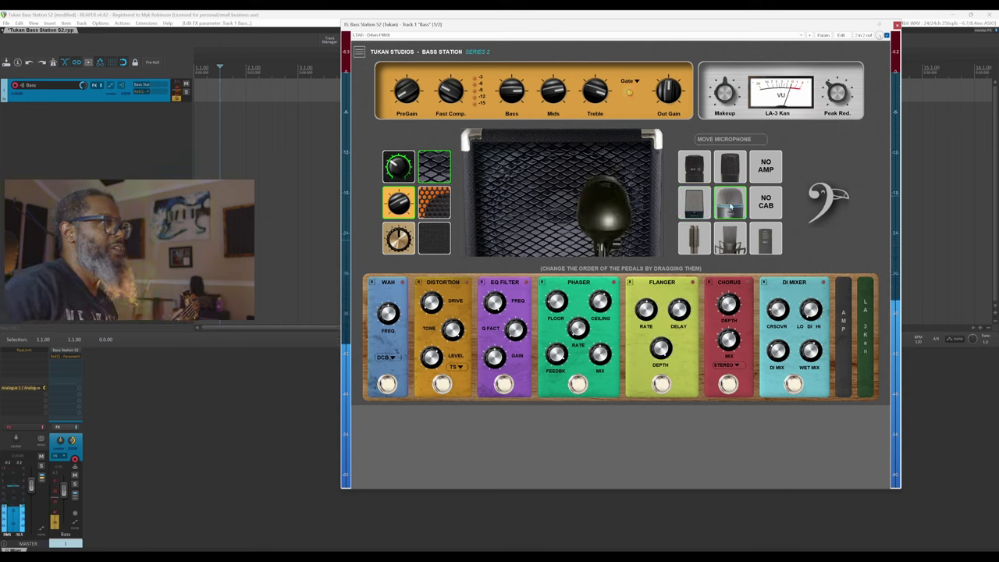
left_click(712, 141)
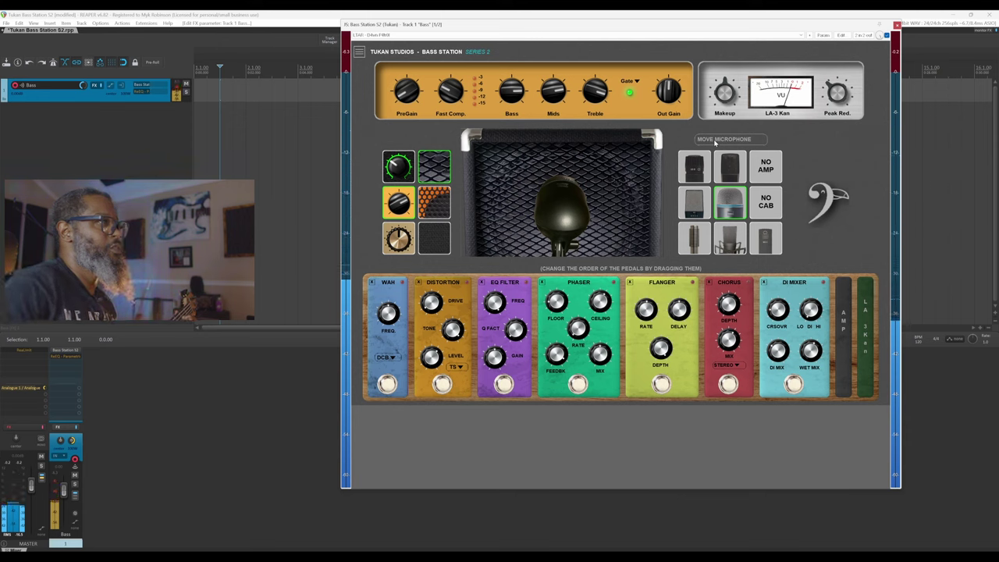
left_click(714, 141)
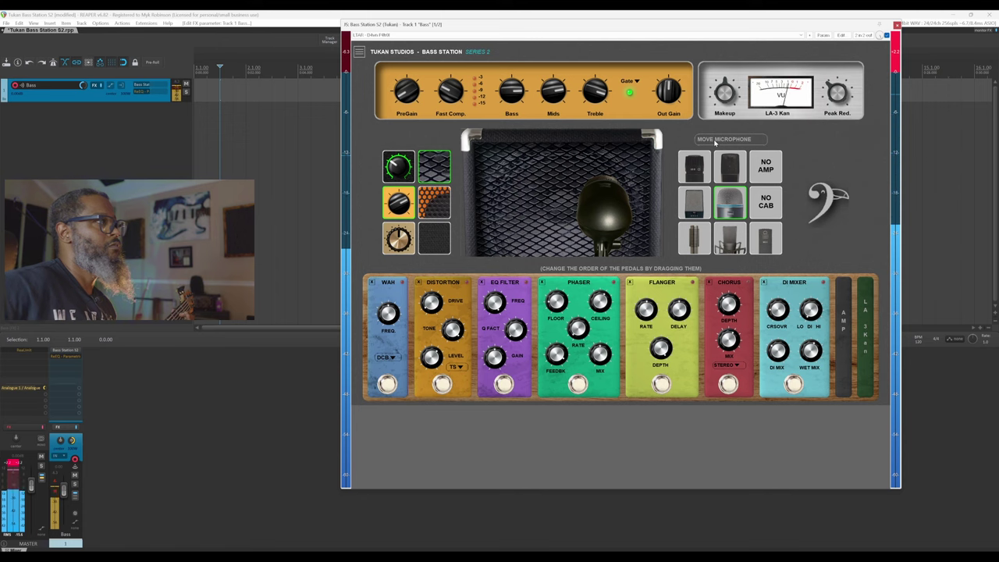
left_click(714, 142)
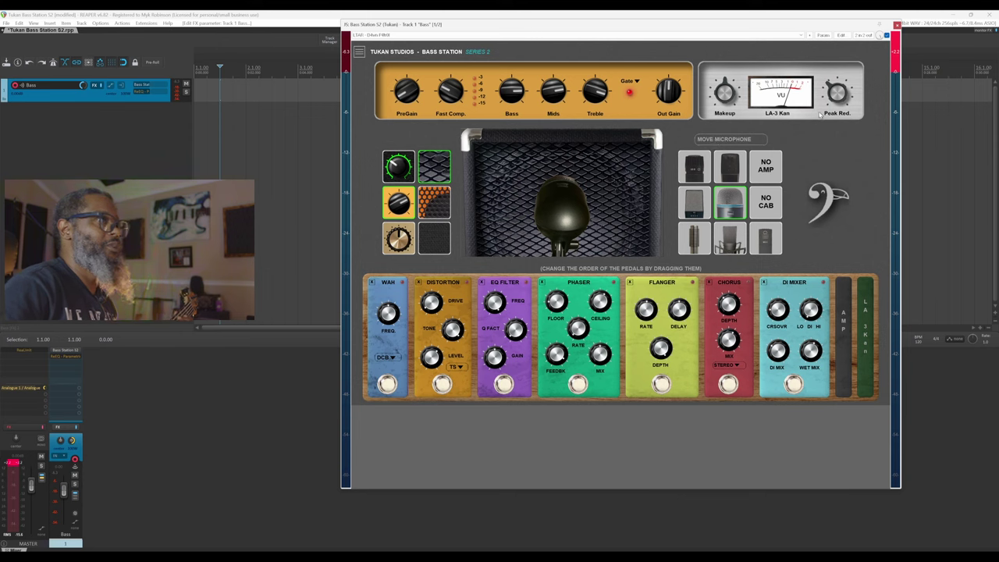
left_click(897, 62)
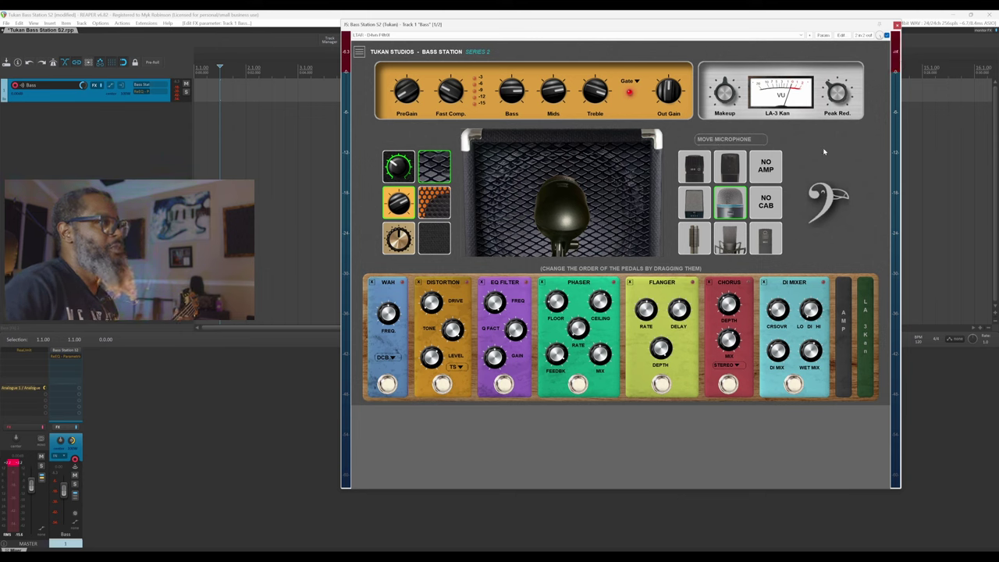
- Audition the slim ribbed microphone at the speaker's centre and then off-centre
left_click(694, 243)
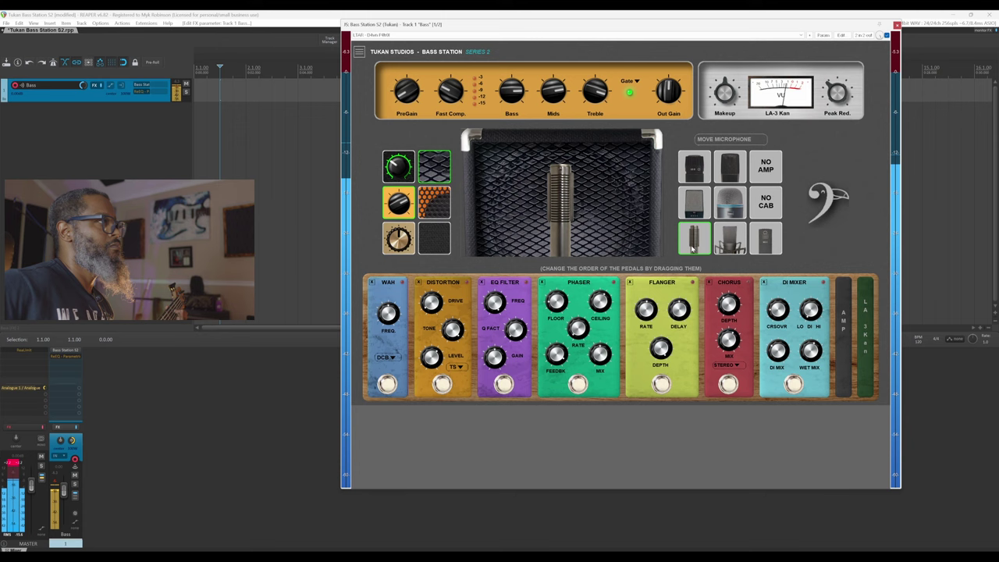
left_click(692, 249)
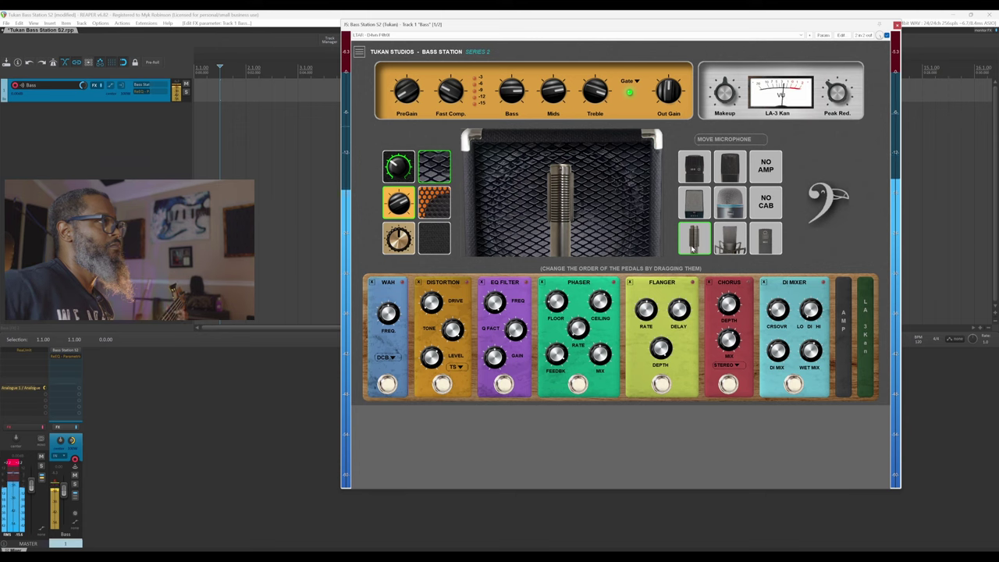
left_click(725, 142)
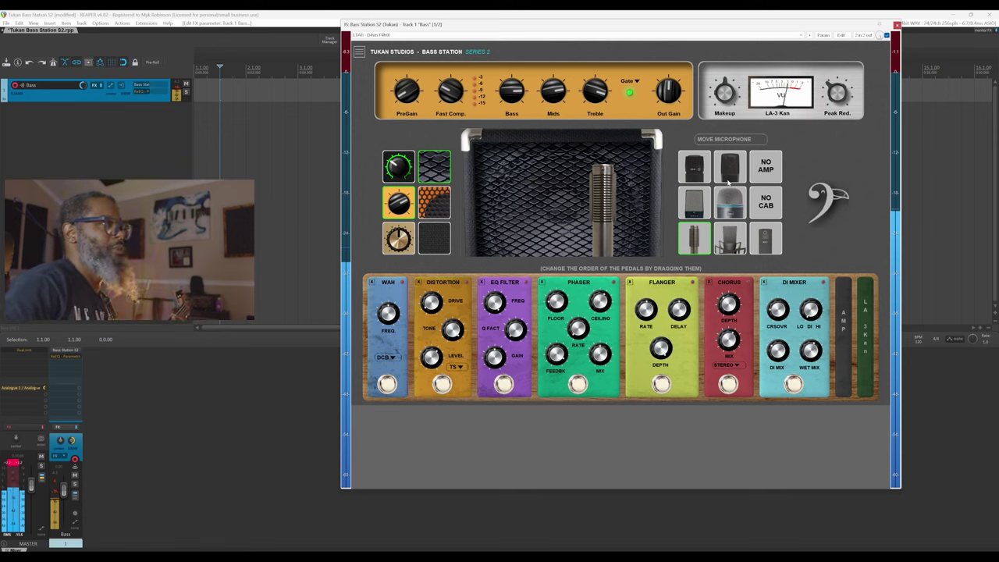
- Audition the shock-mounted condenser and the last microphone in the grid, each at the speaker's centre and off-centre
left_click(730, 238)
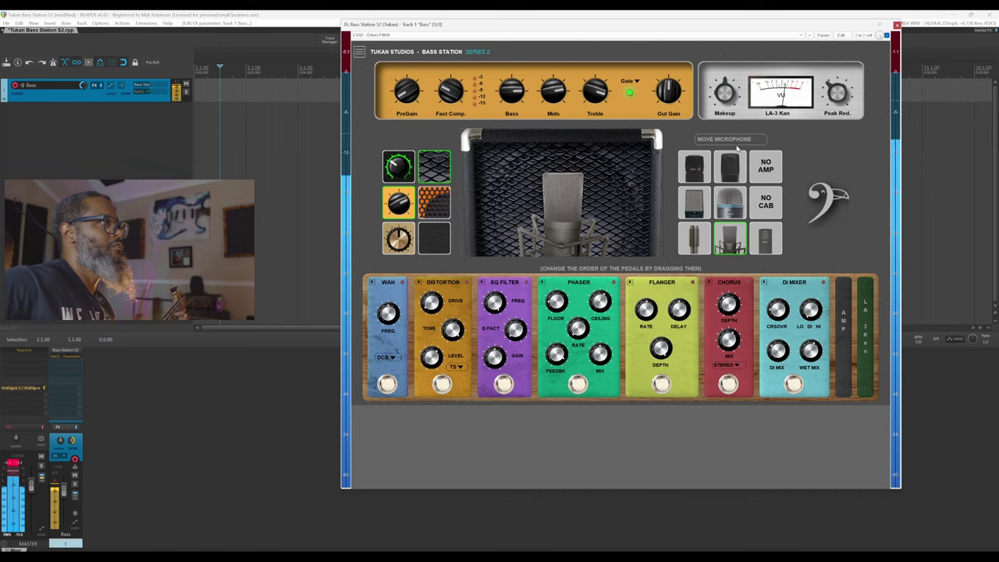
left_click(740, 139)
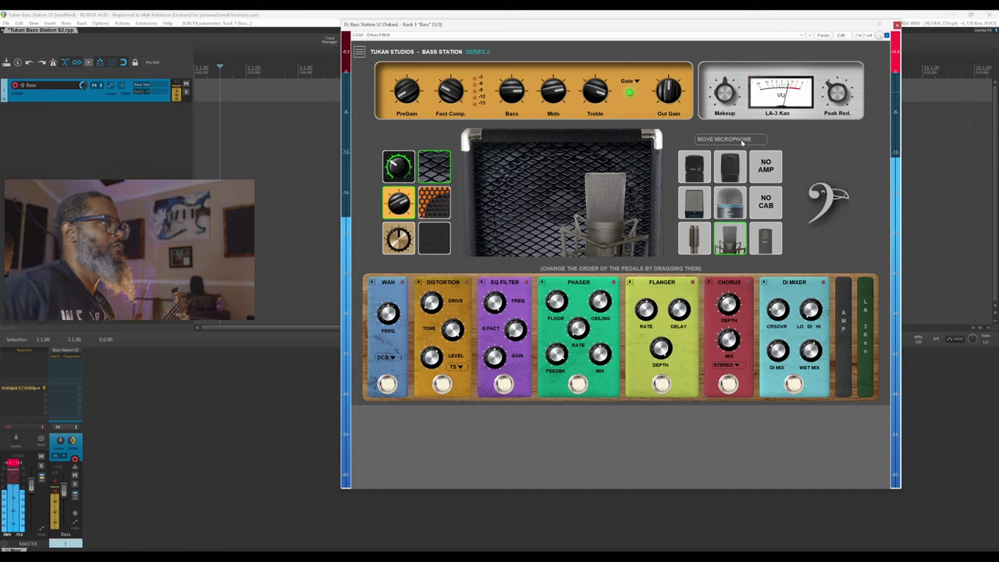
left_click(767, 238)
left_click(741, 139)
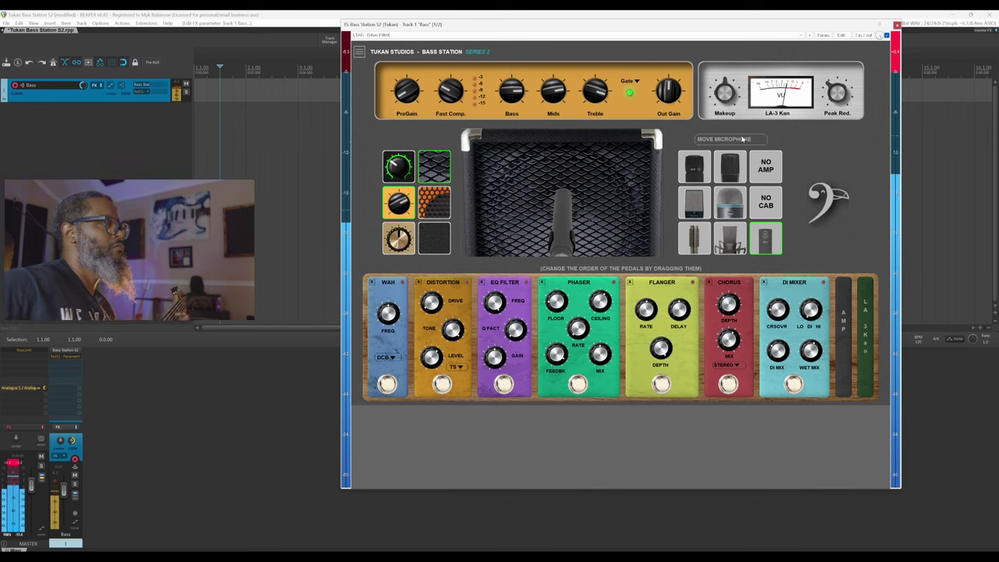
left_click(741, 139)
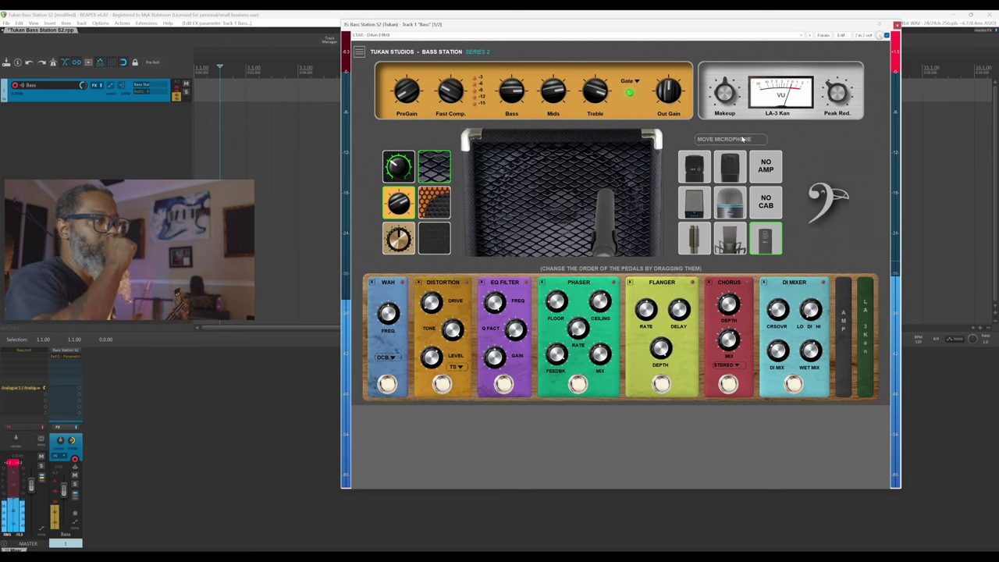
- Switch the cabinet microphone back to the MD421, keeping it off-centre
left_click(737, 167)
left_click(768, 242)
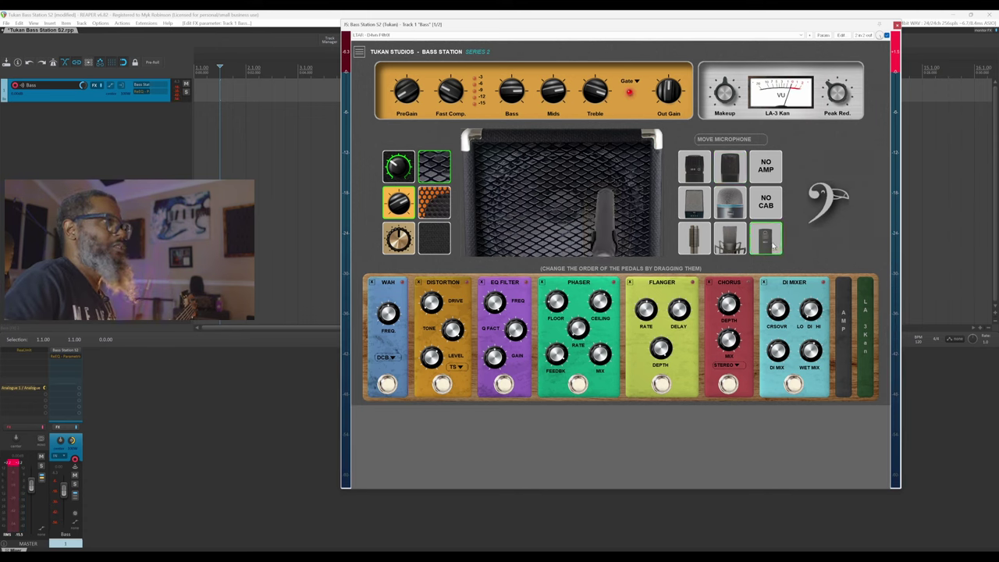
left_click(733, 167)
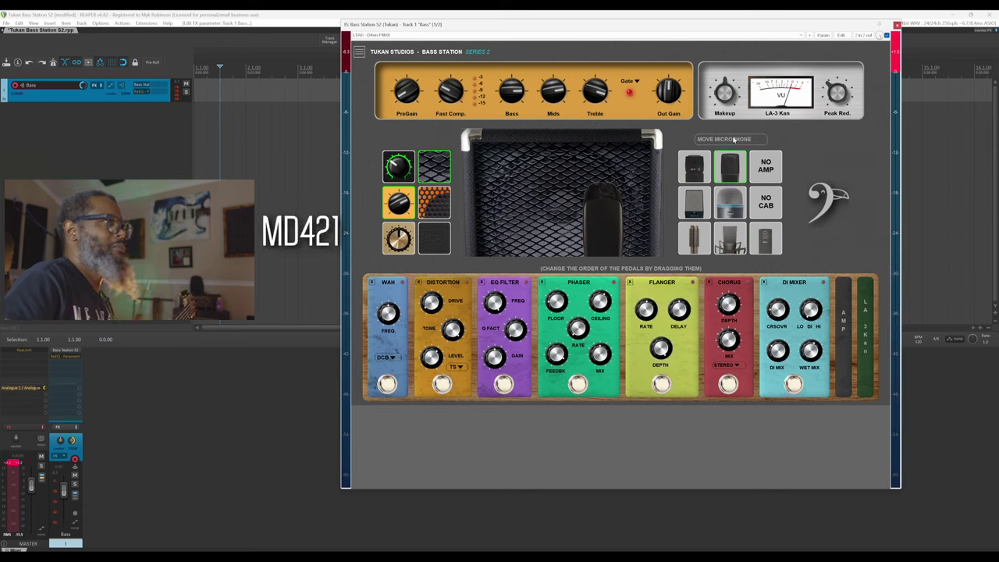
- Try the first microphone in the grid, and reload the plugin's saved preset to restore its amp and centred microphone
left_click(693, 167)
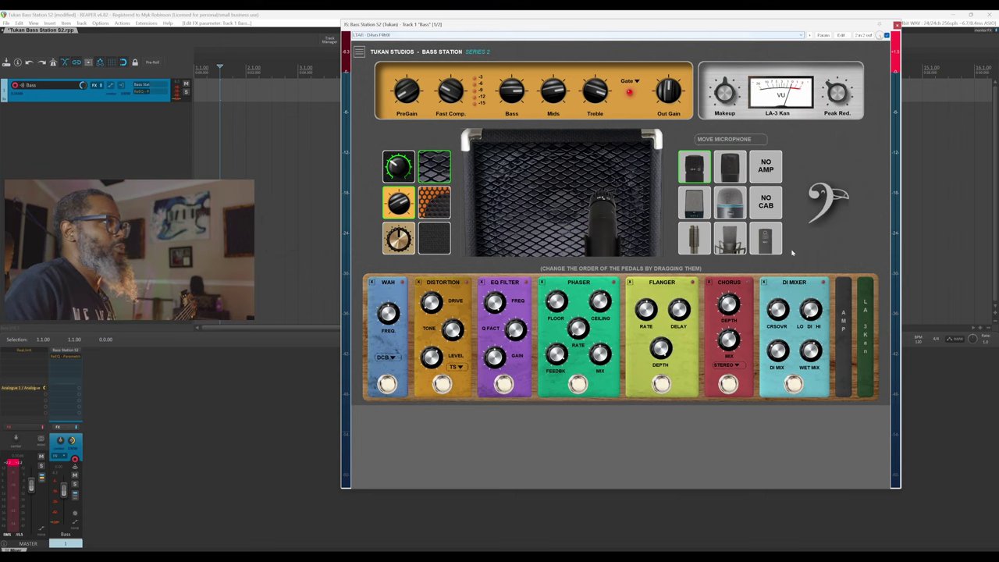
left_click(382, 36)
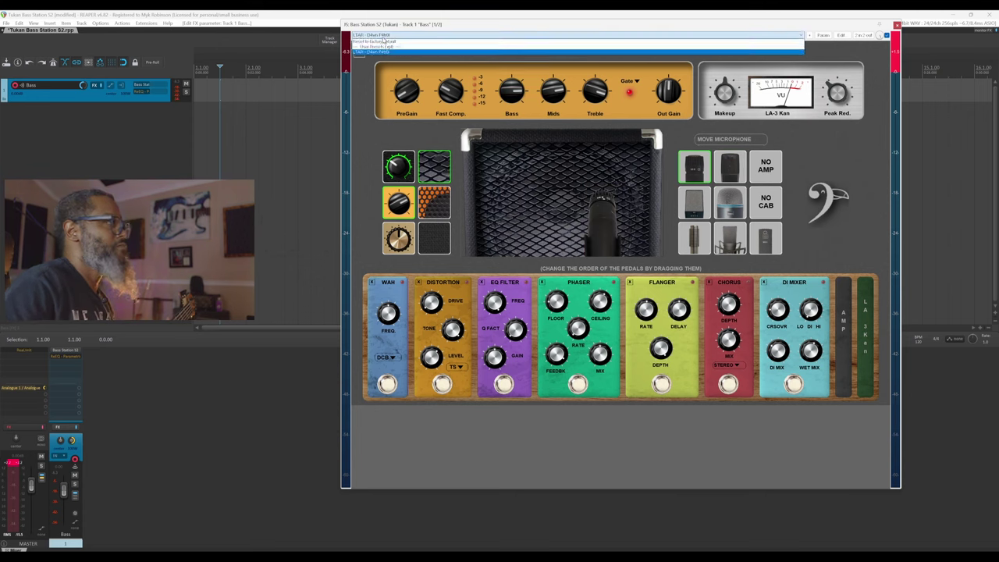
left_click(382, 53)
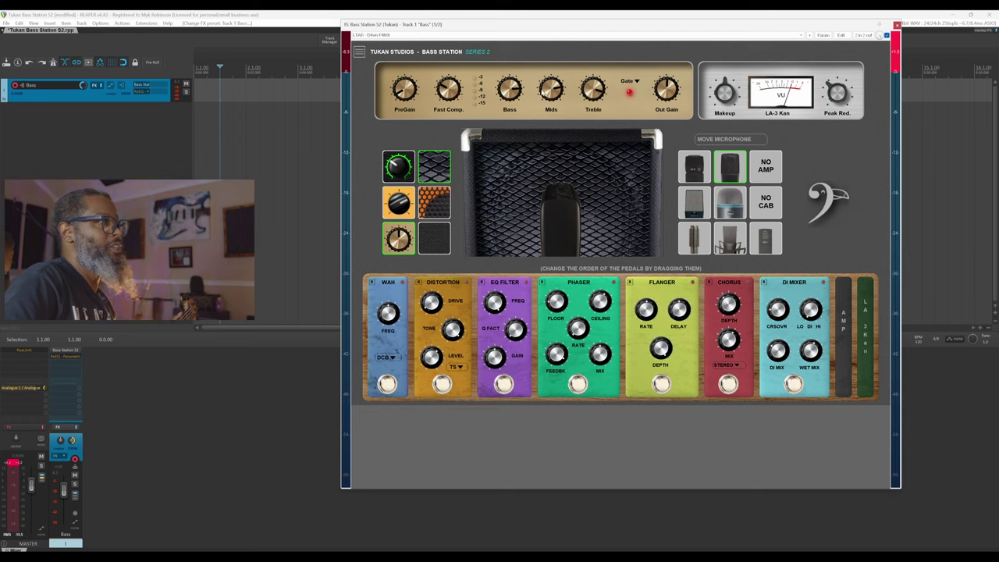
- Look over the amp's Gate options and the mode choices on the Wah and Distortion pedals
left_click(637, 83)
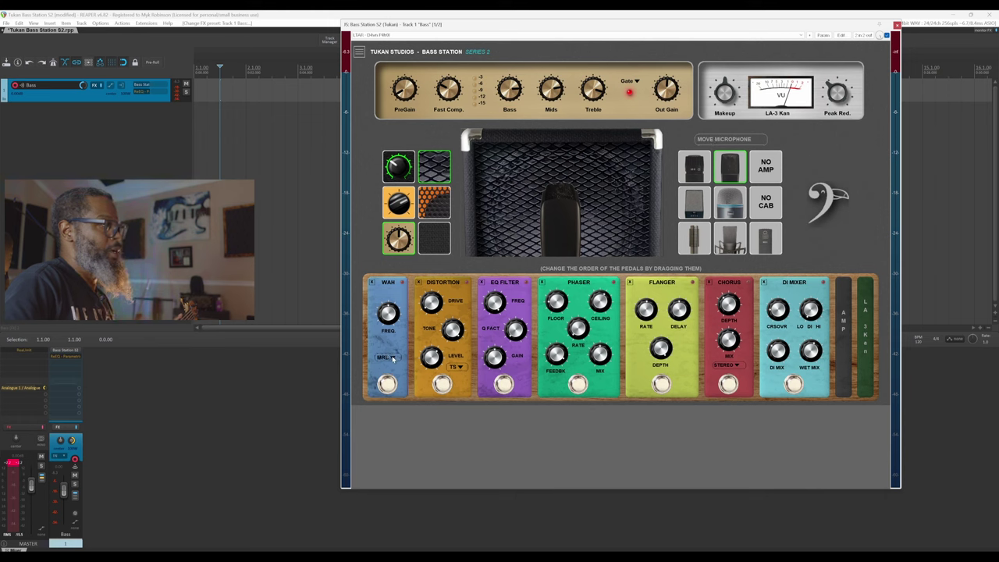
left_click(459, 367)
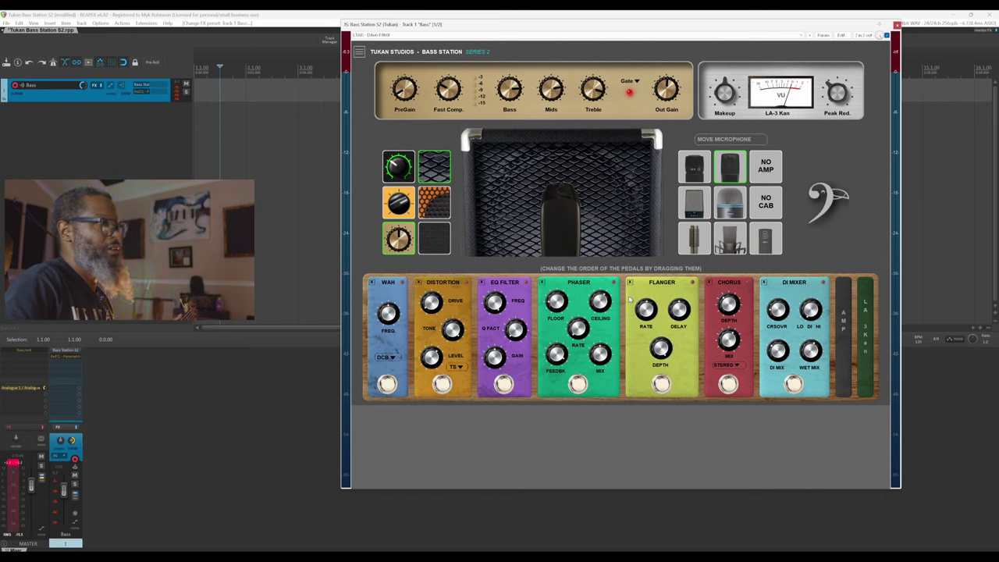
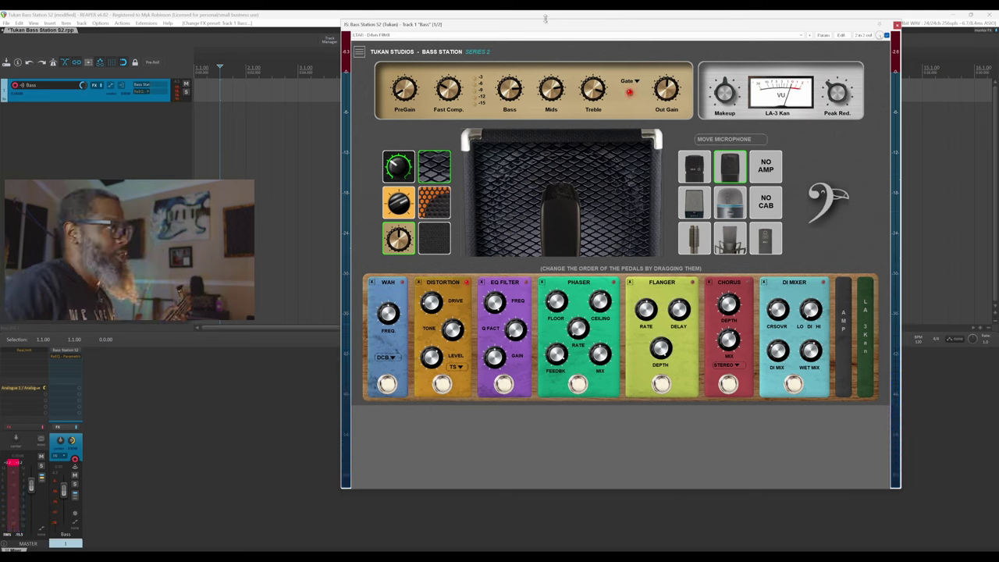
- Switch to the orange amp with its Fast Comp adjusted, and reset the master track's clipped meter
left_click(398, 205)
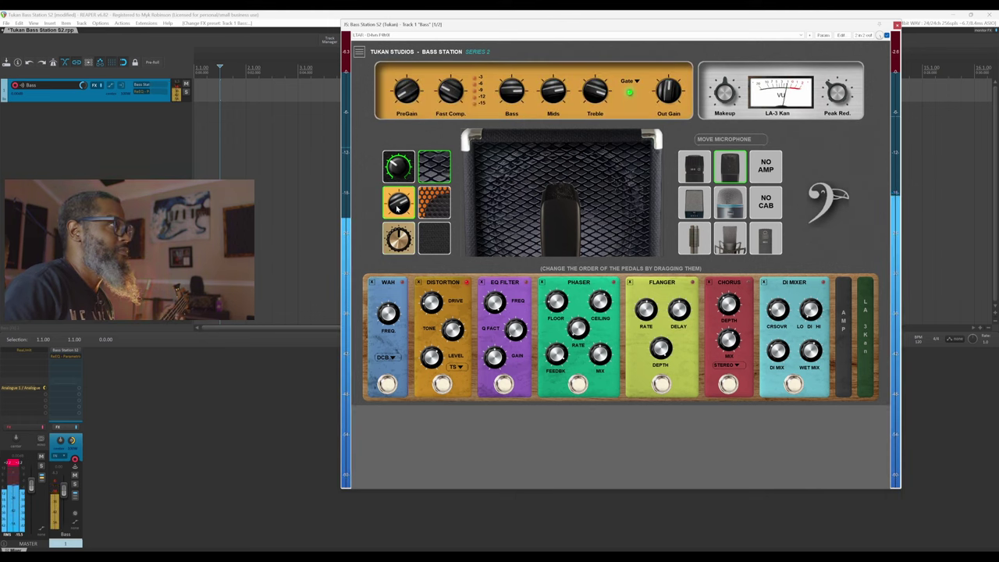
scroll(408, 100, "up", 3)
scroll(408, 100, "down", 2)
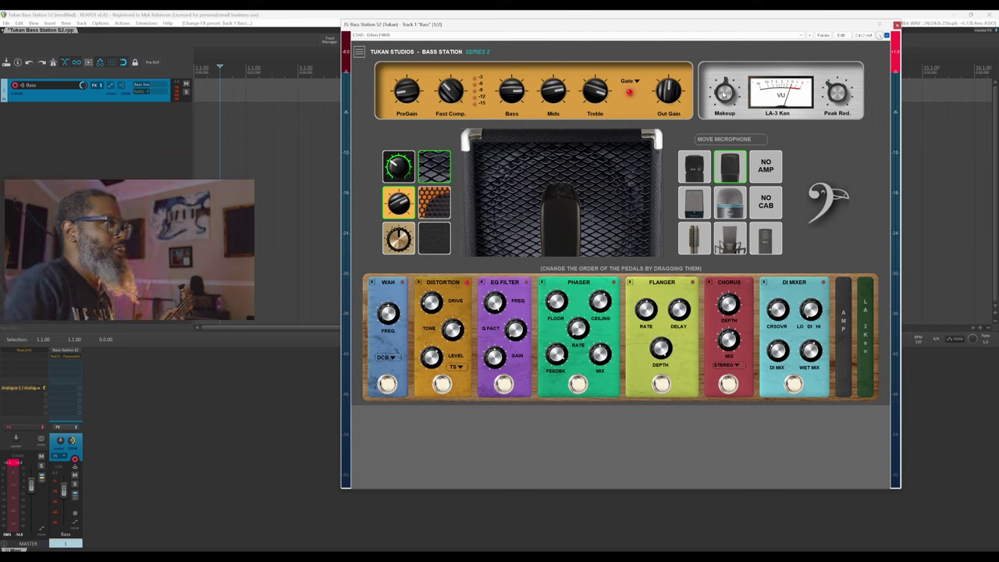
left_click(18, 465)
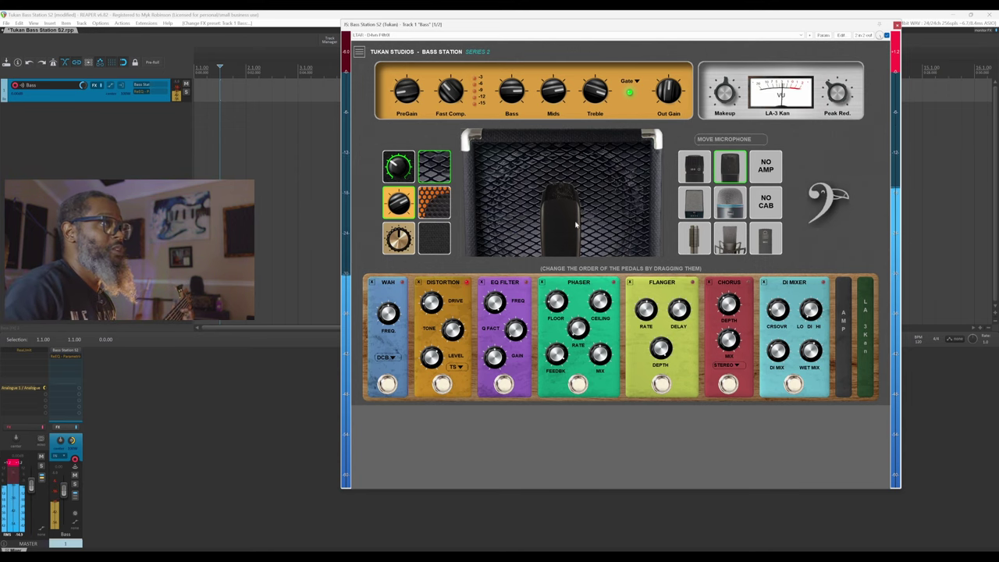
- Close the Bass Station window, and open and enable the bypassed ReEQ parametric equalizer on the Bass track
left_click(896, 25)
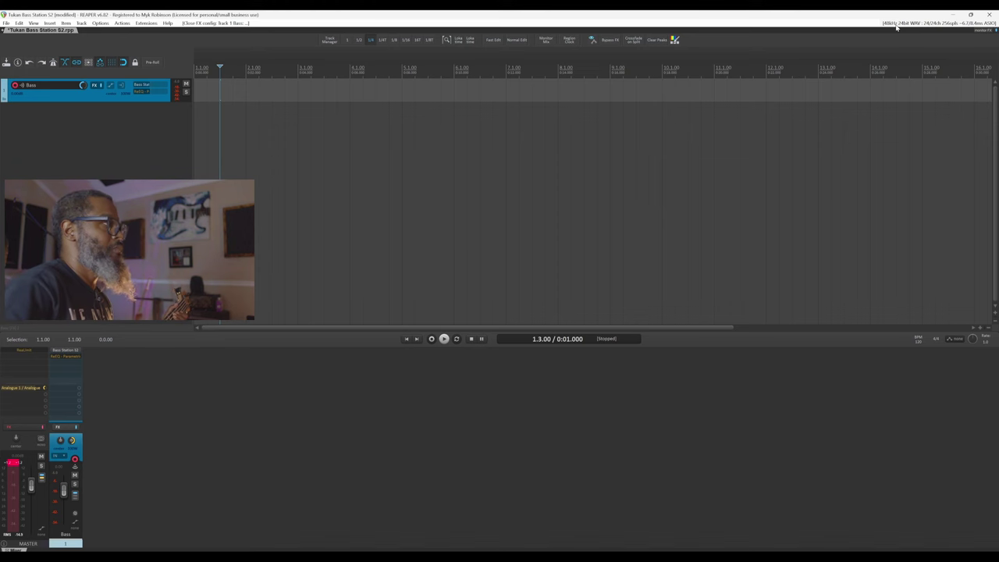
left_click(67, 357)
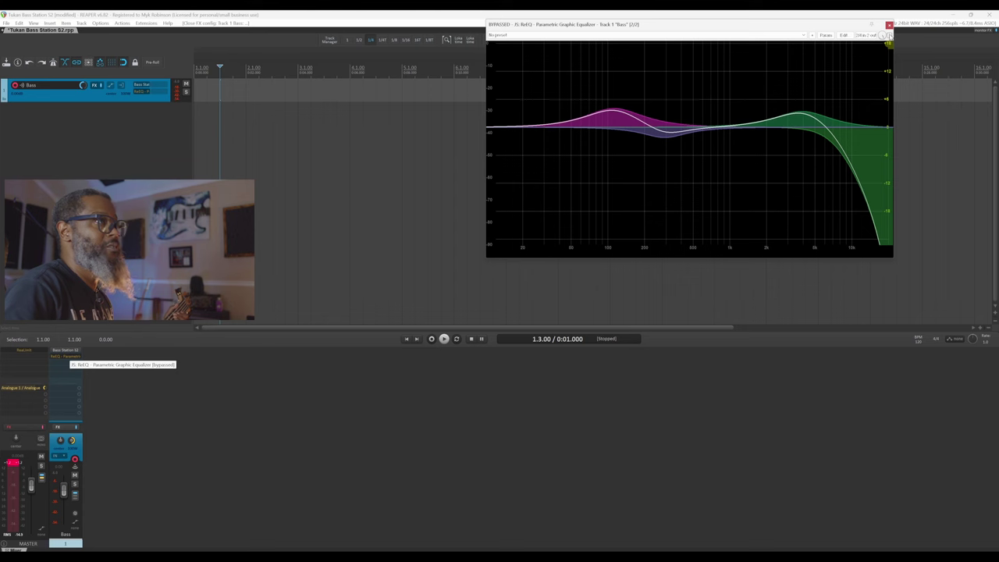
left_click(889, 36)
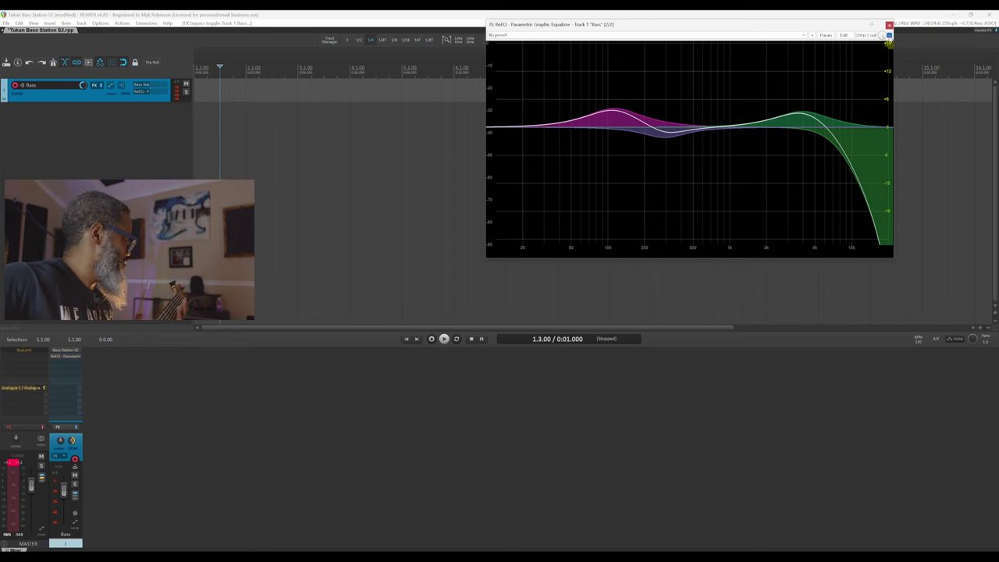